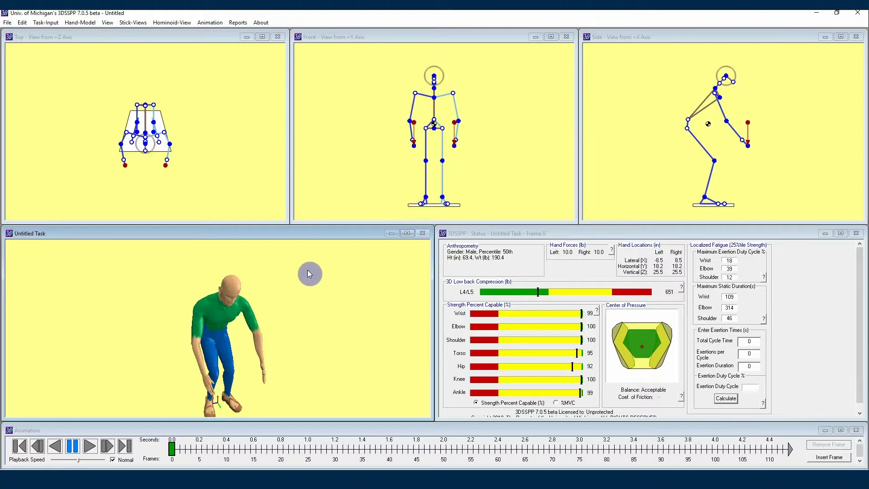
- Open the Posture Prediction dialog from Task-Input and move it away from the top-left corner
click(49, 22)
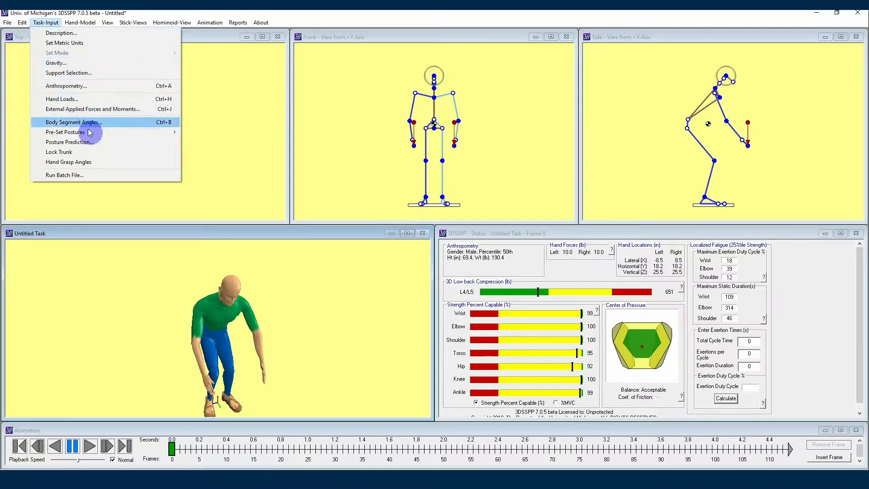
click(101, 142)
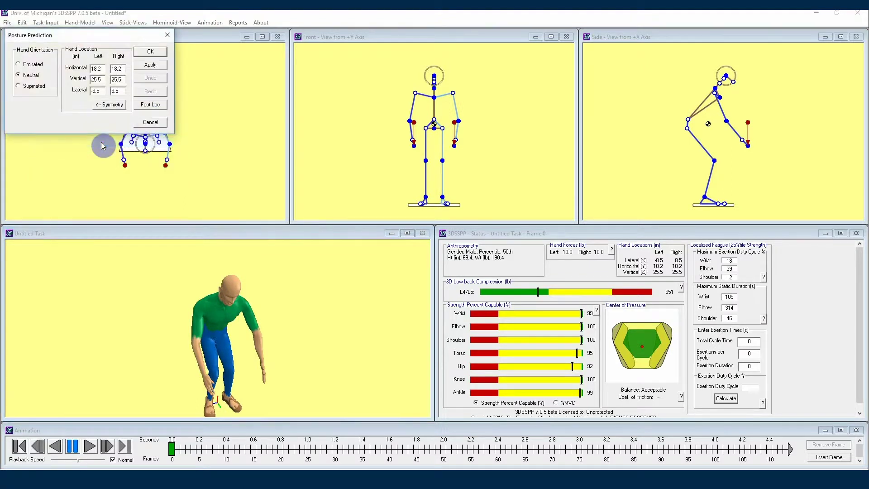
drag(74, 40, 145, 126)
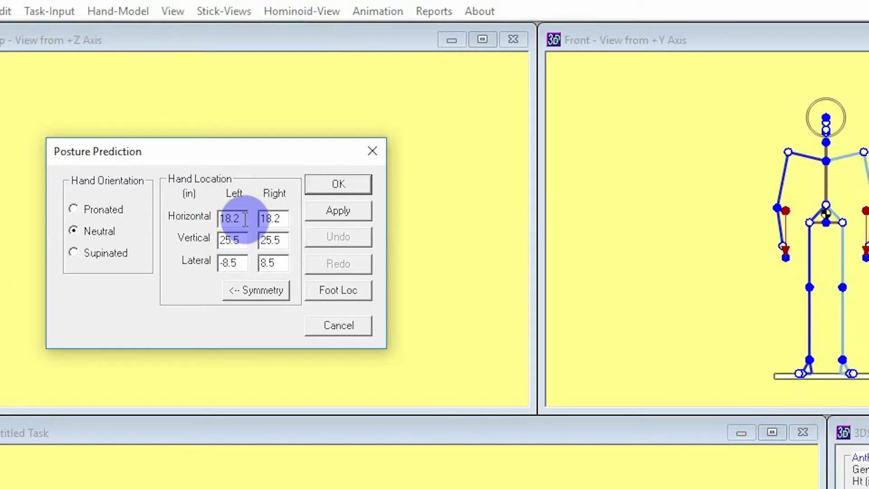
- Enter hand locations 14/14 horizontal, 20/20 vertical, -8/8 lateral, and apply them
text(14)
double_click(273, 218)
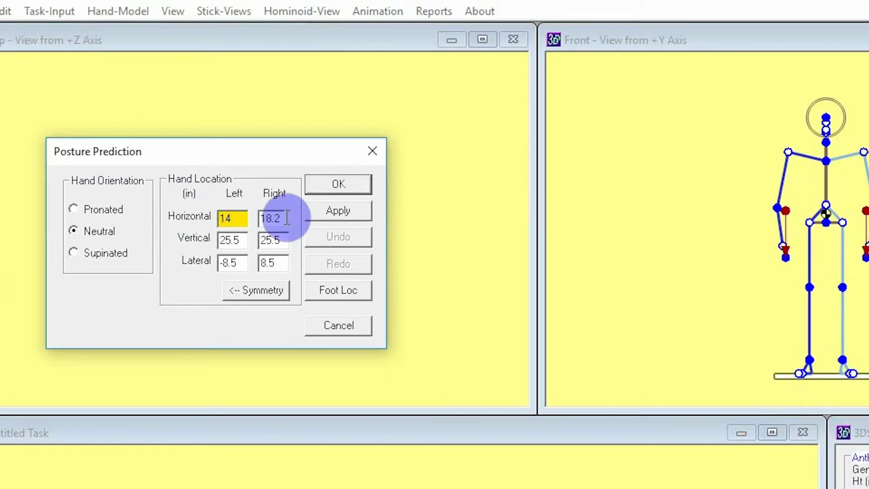
text(14)
double_click(232, 240)
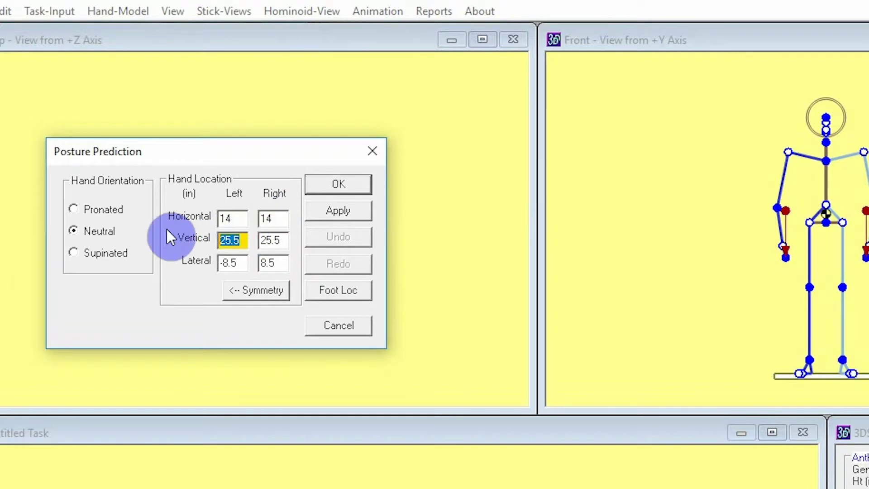
text(20)
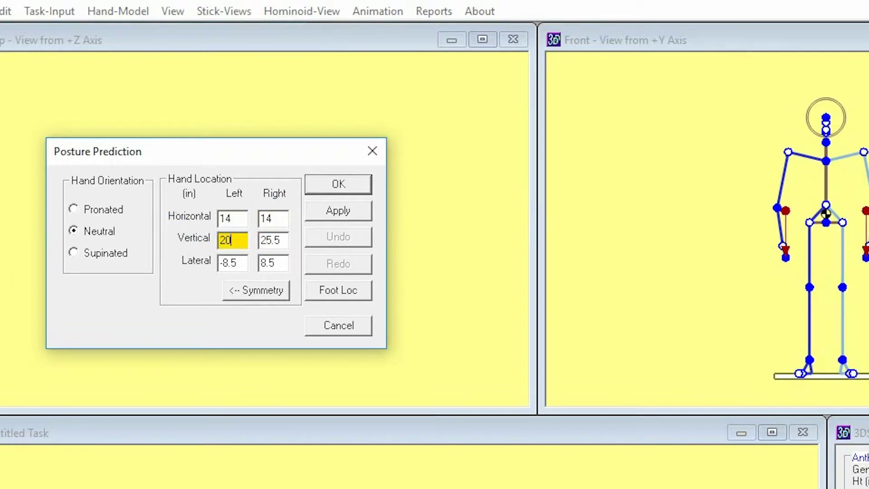
double_click(281, 240)
text(20)
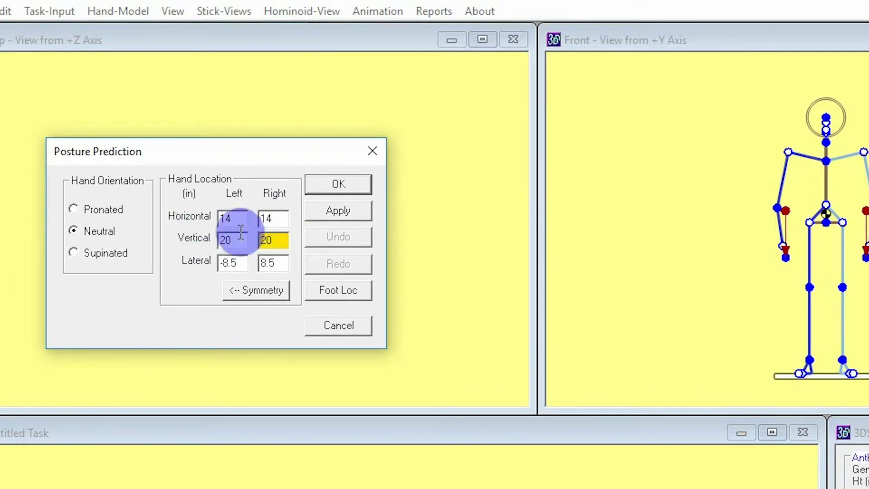
double_click(231, 263)
text(-8)
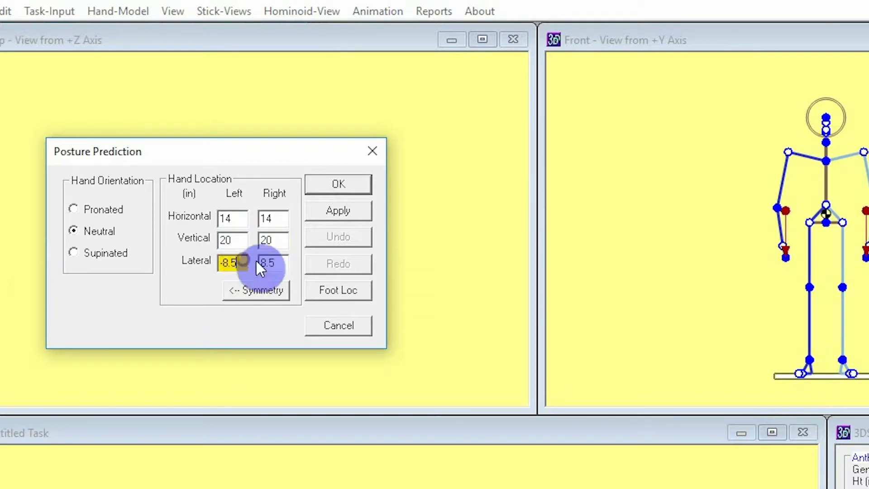
double_click(272, 263)
text(8)
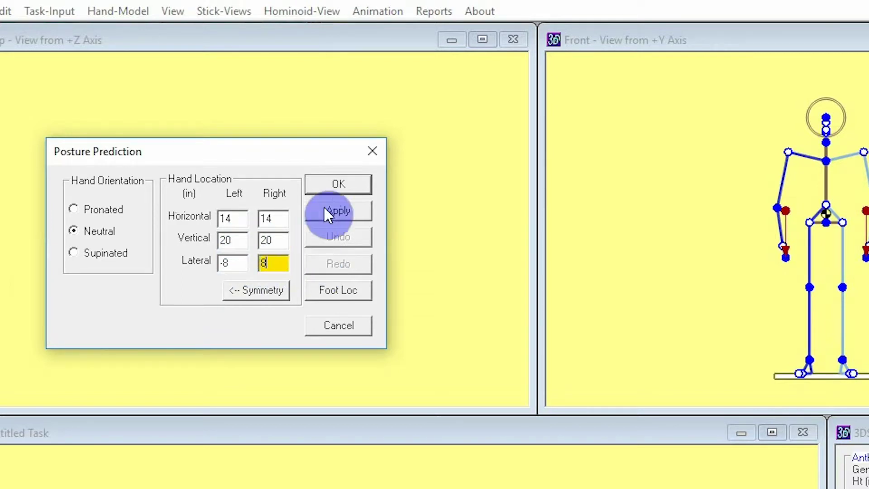
click(346, 211)
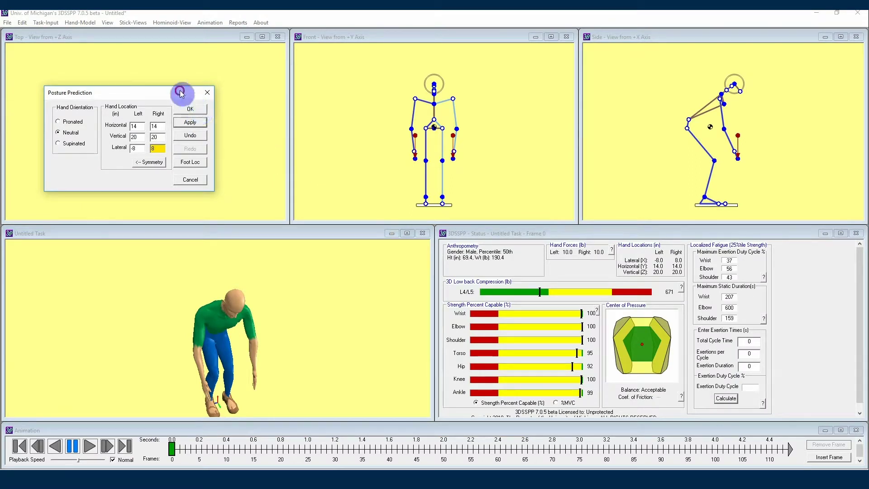
- Nudge the Posture Prediction dialog aside and accept the forward-bend posture with OK
drag(181, 94, 347, 79)
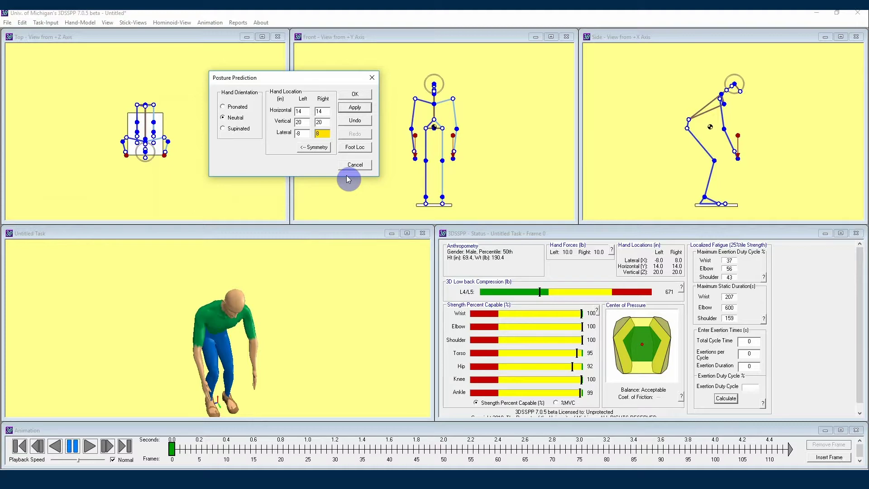
click(352, 94)
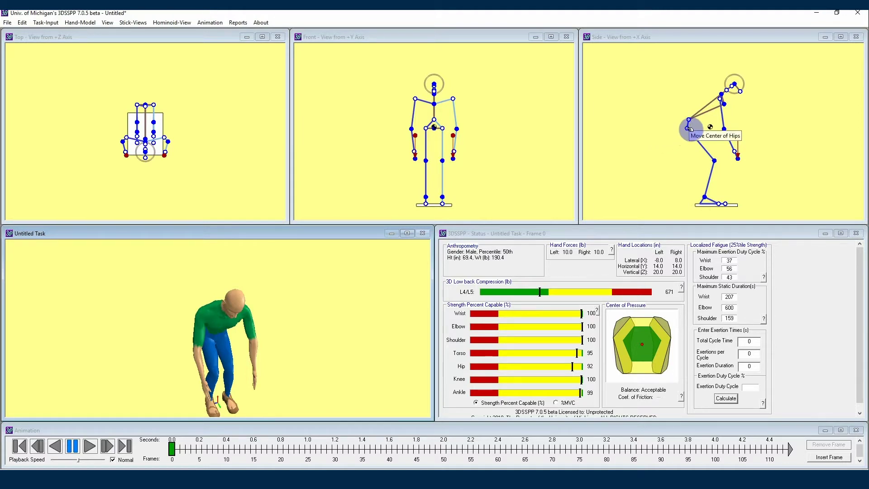
- Drag the hip joint in the Side view down and back, then up and forward, forming a squat
drag(689, 129, 686, 147)
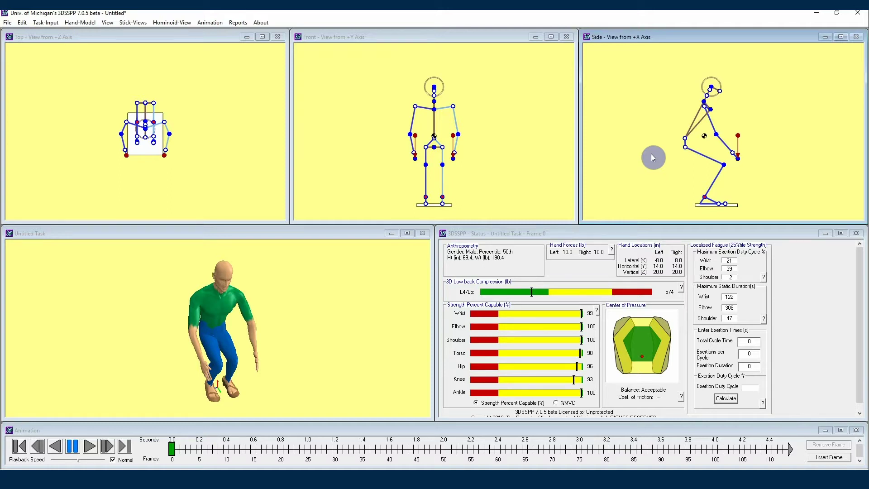
mouse_move(687, 147)
mouse_down()
mouse_move(697, 130)
mouse_move(690, 146)
mouse_up()
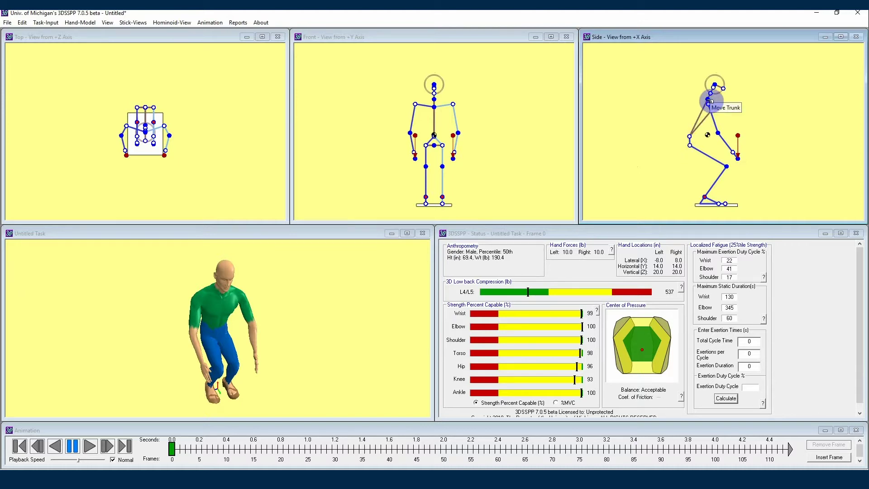
- Drag the trunk joint forward in the Side view to bend the torso over the legs
mouse_move(710, 100)
mouse_down()
mouse_move(717, 108)
mouse_move(690, 152)
mouse_move(714, 101)
mouse_move(720, 106)
mouse_up()
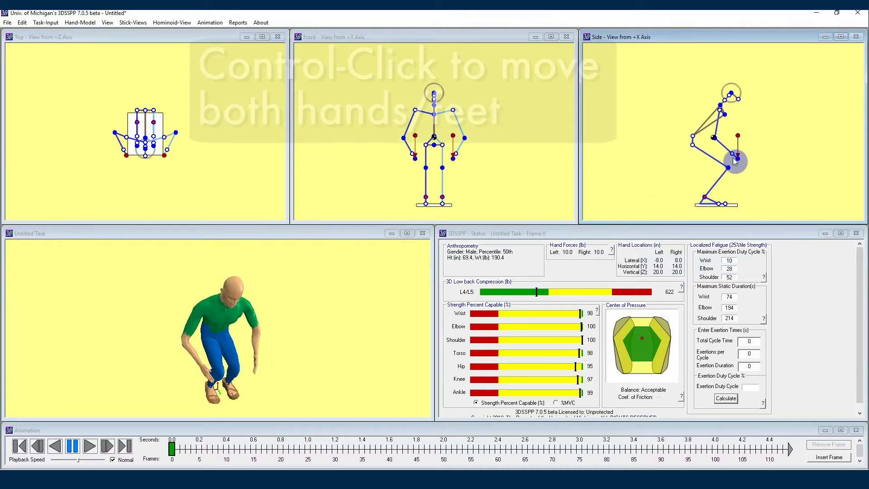
- Ctrl-drag both hands forward, then place the left hand at 19.7 in horizontal, 19.4 in vertical
key(ctrl)
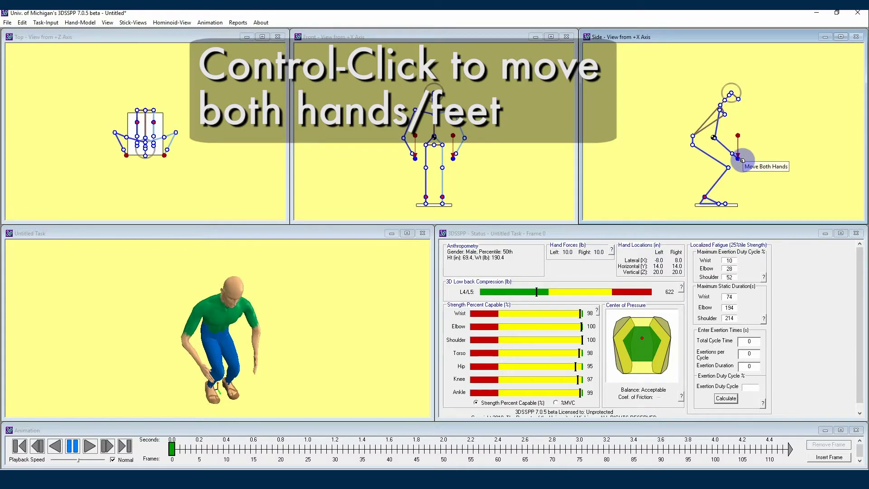
ctrl+drag(739, 159, 747, 160)
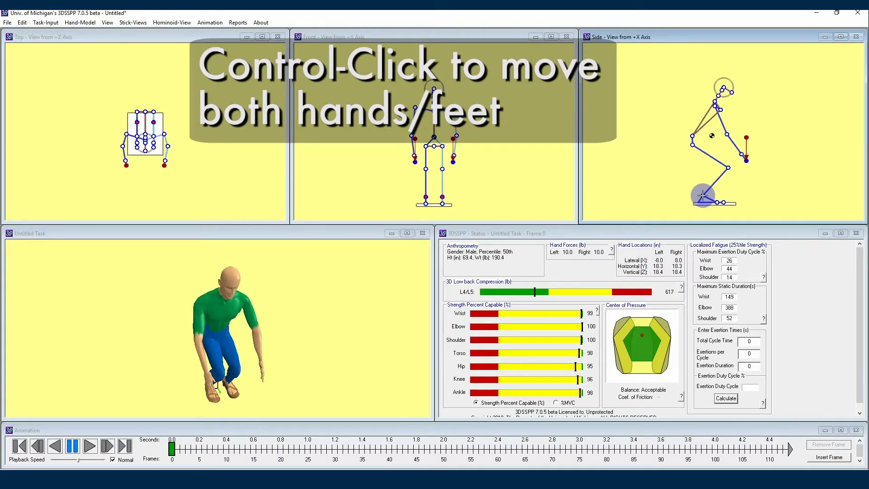
mouse_move(747, 160)
ctrl+mouse_down()
mouse_move(743, 150)
mouse_move(752, 181)
mouse_move(754, 166)
ctrl+mouse_up()
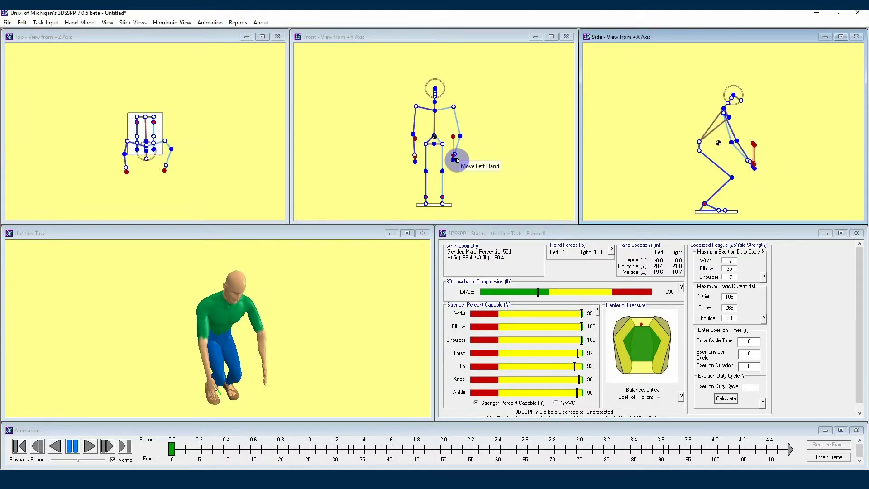
drag(455, 159, 457, 169)
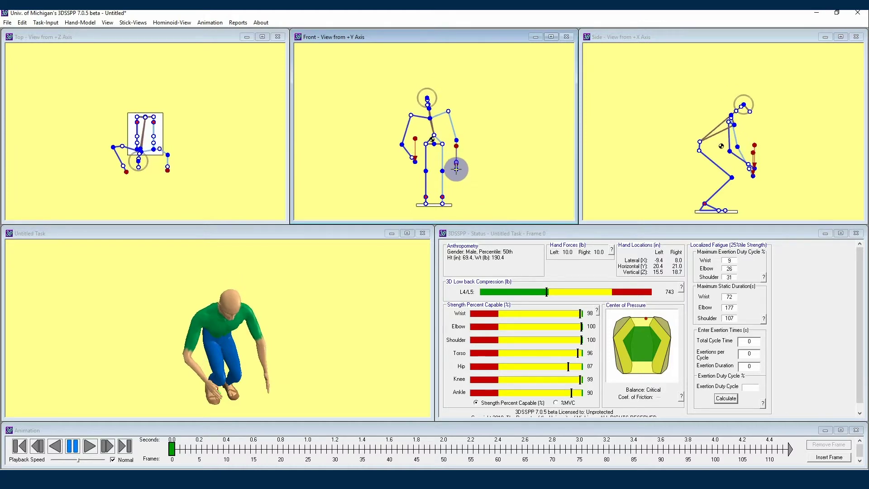
drag(456, 169, 458, 157)
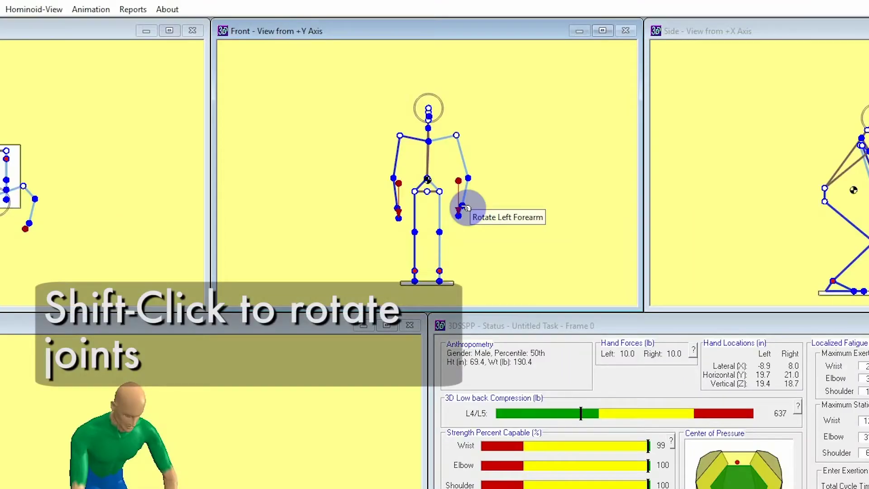
- Rotate the left forearm and hand outward to 16.1 in lateral and 18.8 in horizontal
mouse_move(463, 208)
shift+mouse_down()
mouse_move(483, 210)
mouse_move(458, 209)
mouse_move(467, 216)
shift+mouse_up()
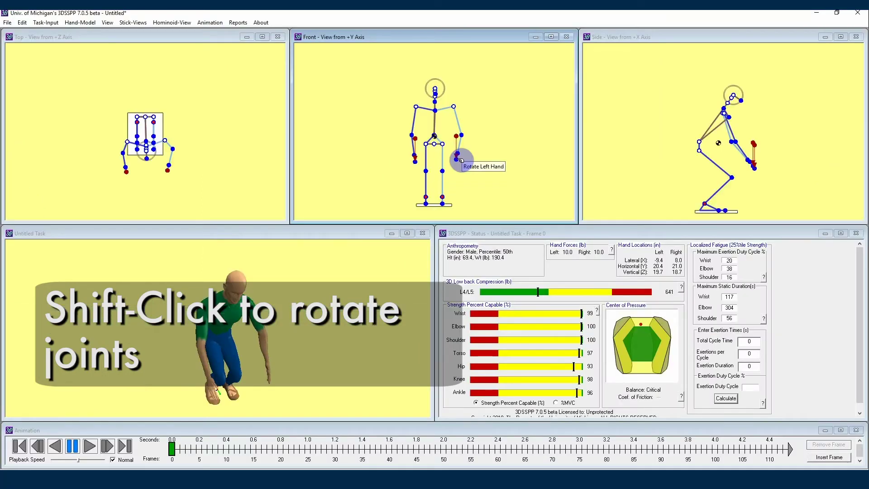
shift+drag(459, 160, 455, 163)
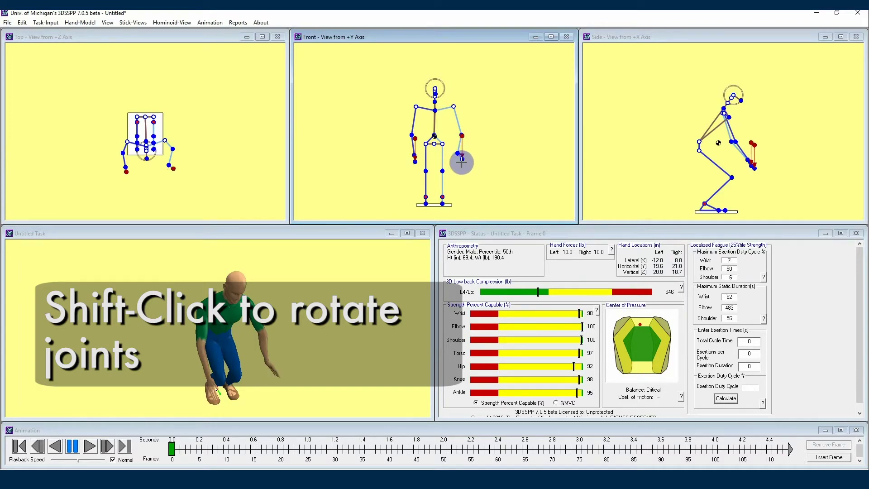
shift+drag(462, 162, 464, 136)
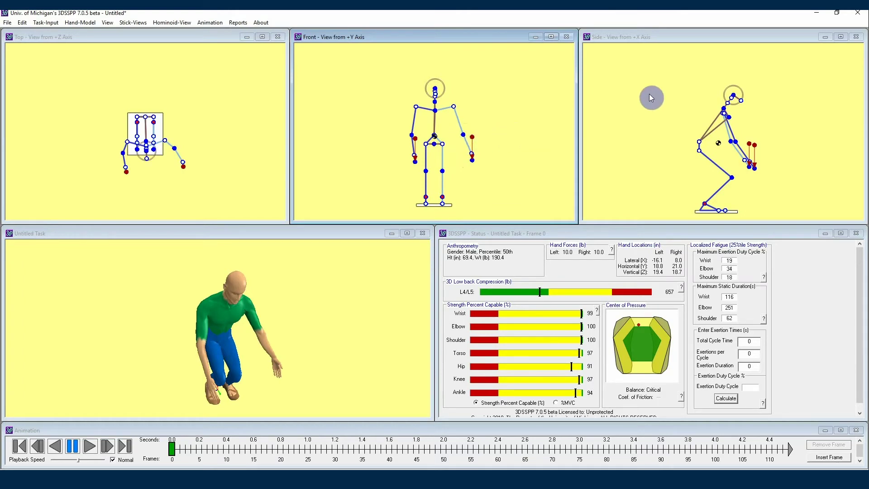
click(663, 106)
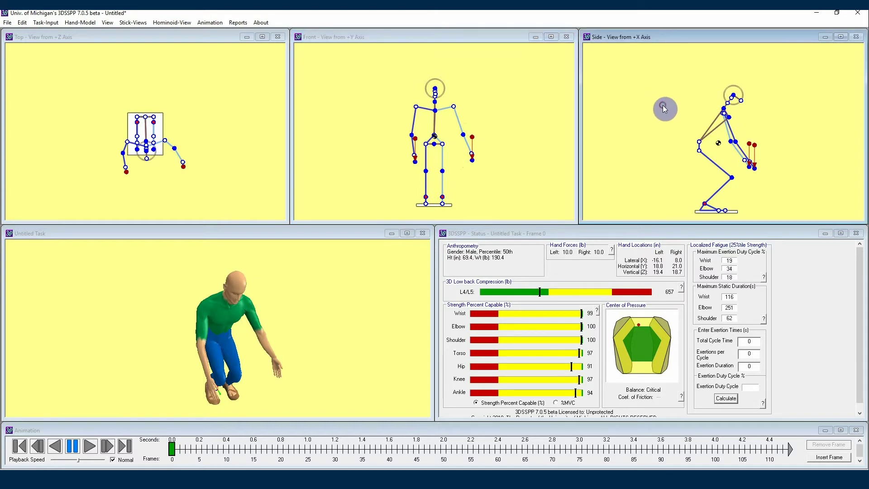
right_click(688, 113)
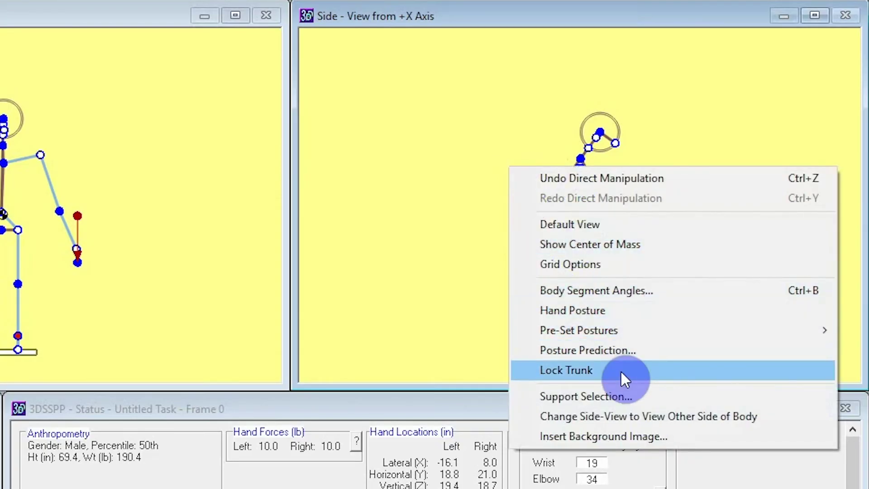
- Lock the trunk, then drag both hands to about 20–22 in horizontal and 22 in vertical
click(621, 371)
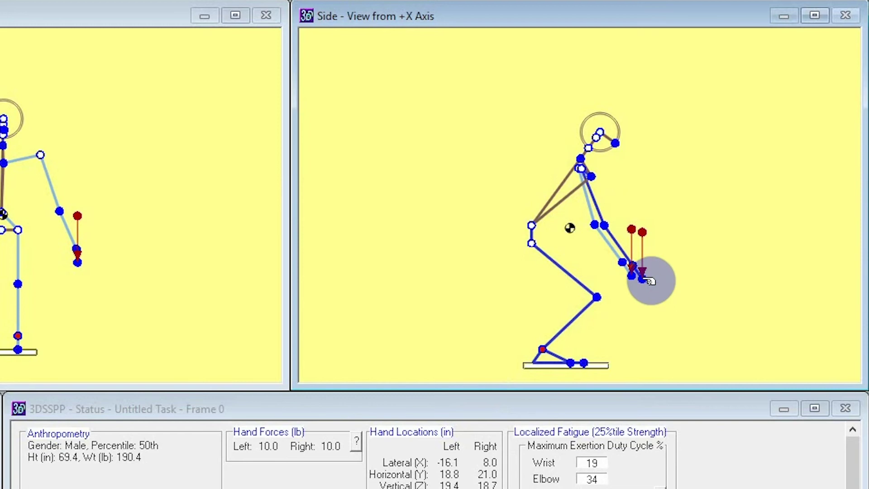
drag(651, 282, 709, 230)
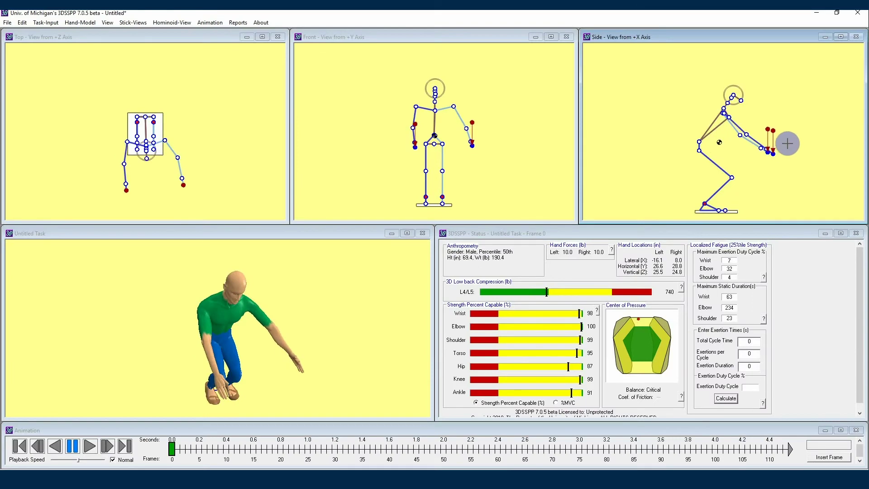
drag(788, 143, 762, 163)
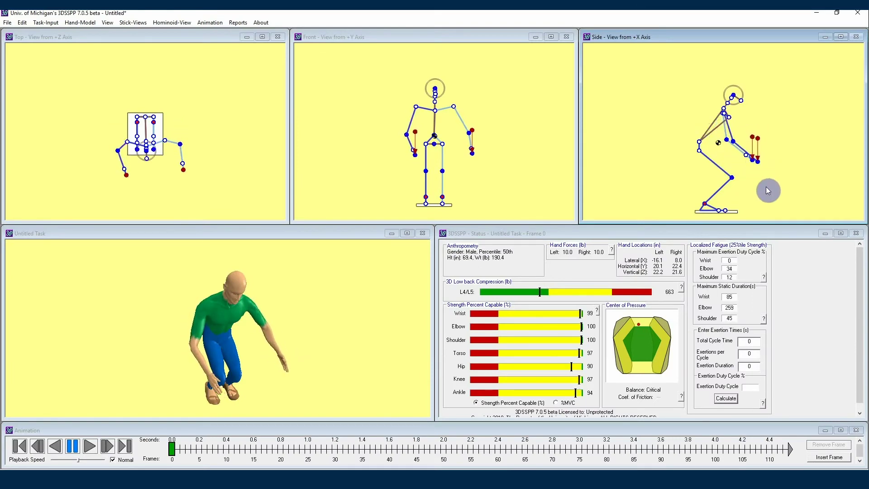